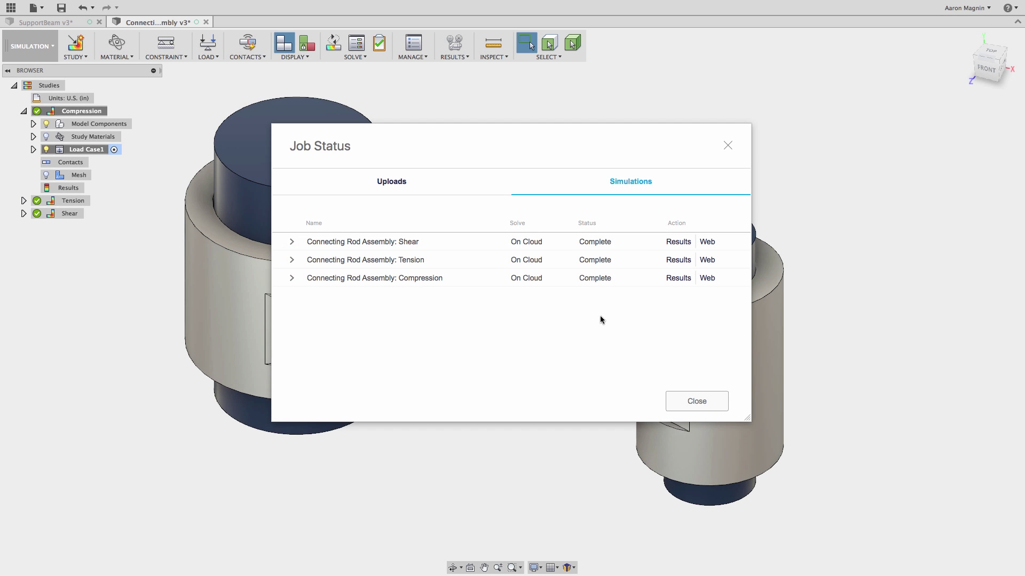
- Close the job status list, reset to the home view, and review the Tension then Shear stress results
{"action": "left_click", "coordinate": [672, 279]}
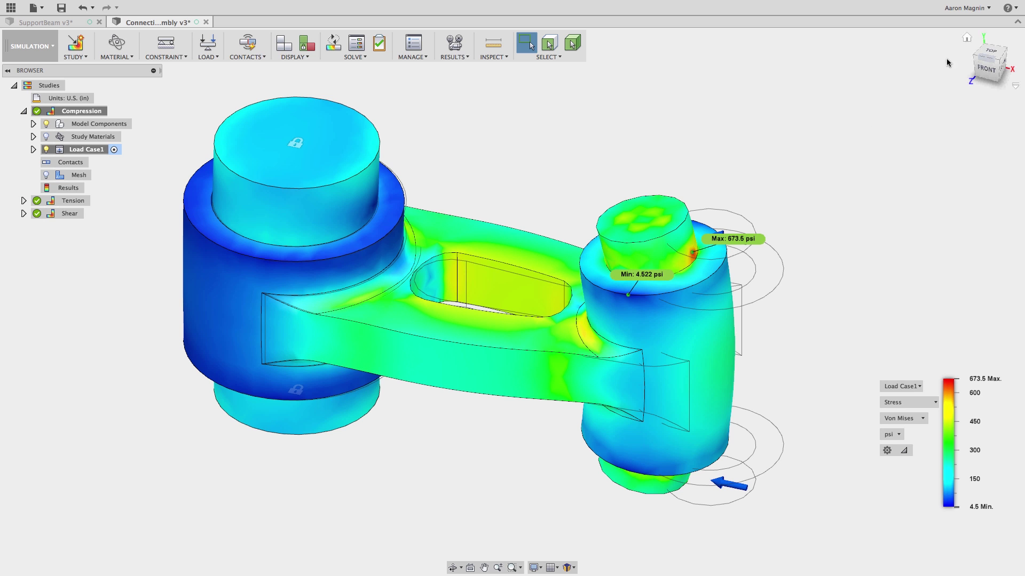
{"action": "left_click", "coordinate": [967, 43]}
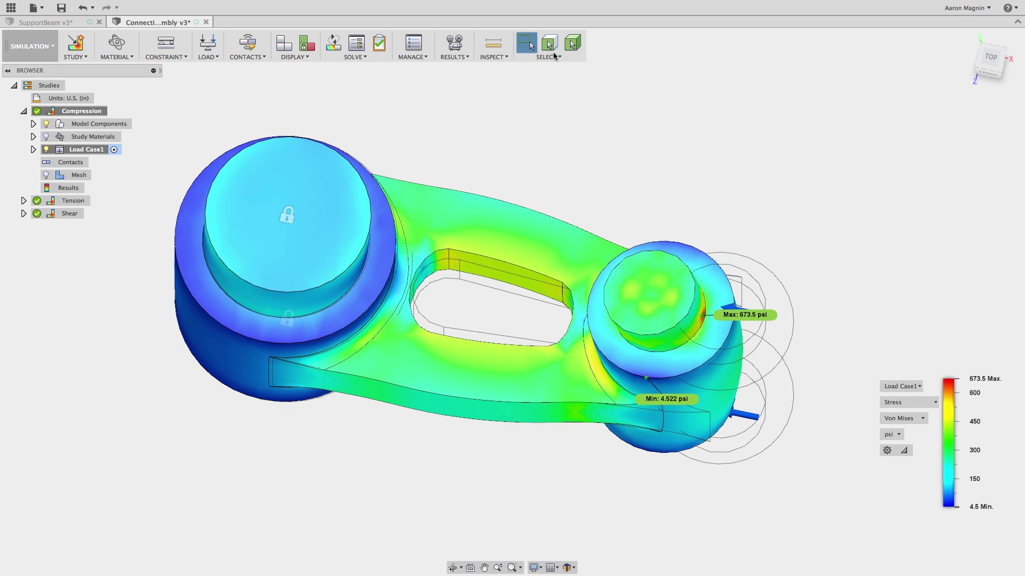
{"action": "double_click", "coordinate": [77, 201]}
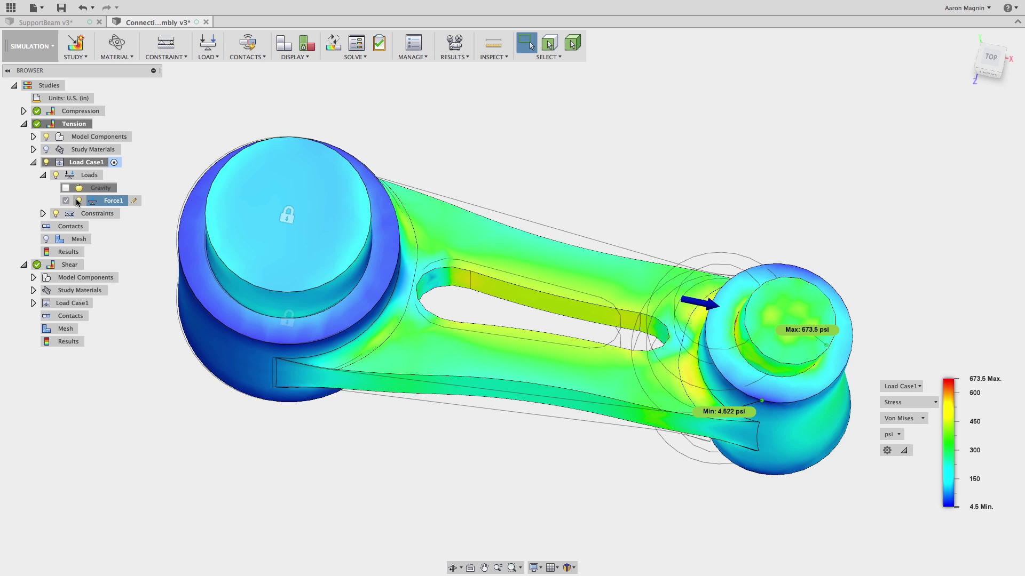
{"action": "double_click", "coordinate": [70, 265]}
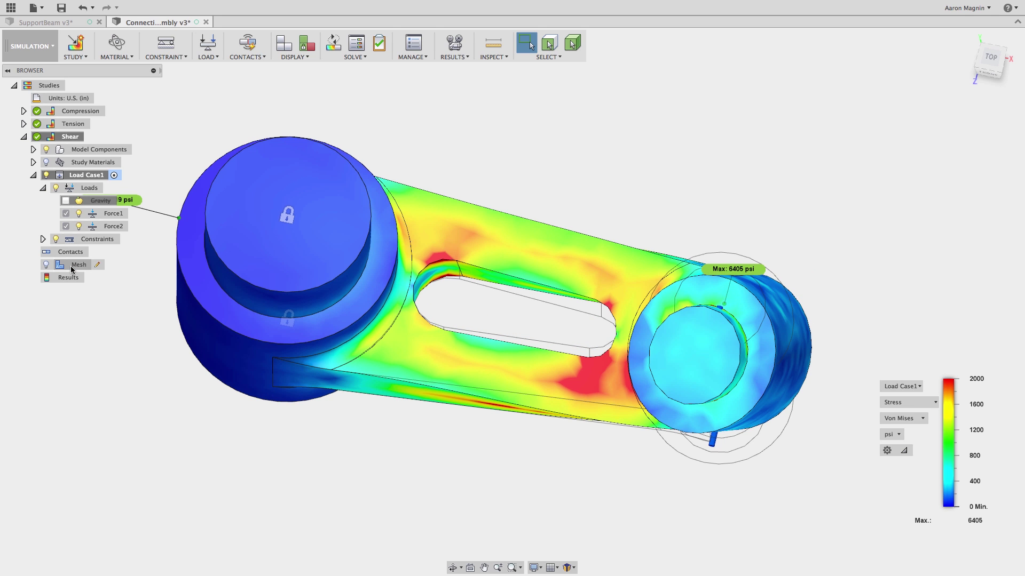
- Open the Compare workspace and orbit the synchronized models to see their other side
{"action": "left_click", "coordinate": [40, 48]}
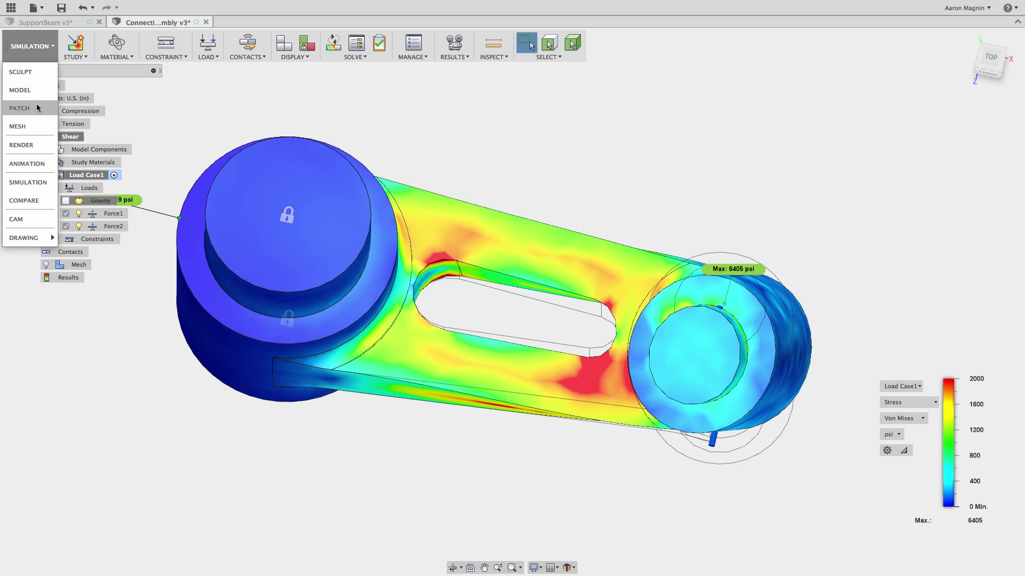
{"action": "left_click", "coordinate": [43, 202]}
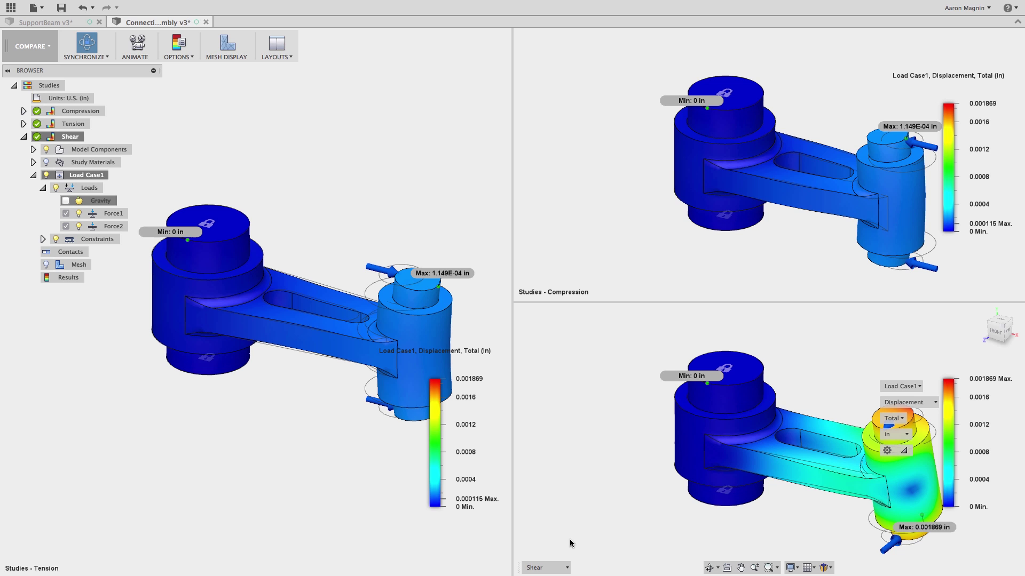
{"action": "left_click", "coordinate": [710, 567]}
{"action": "left_click_drag", "start_coordinate": [368, 199], "coordinate": [261, 191]}
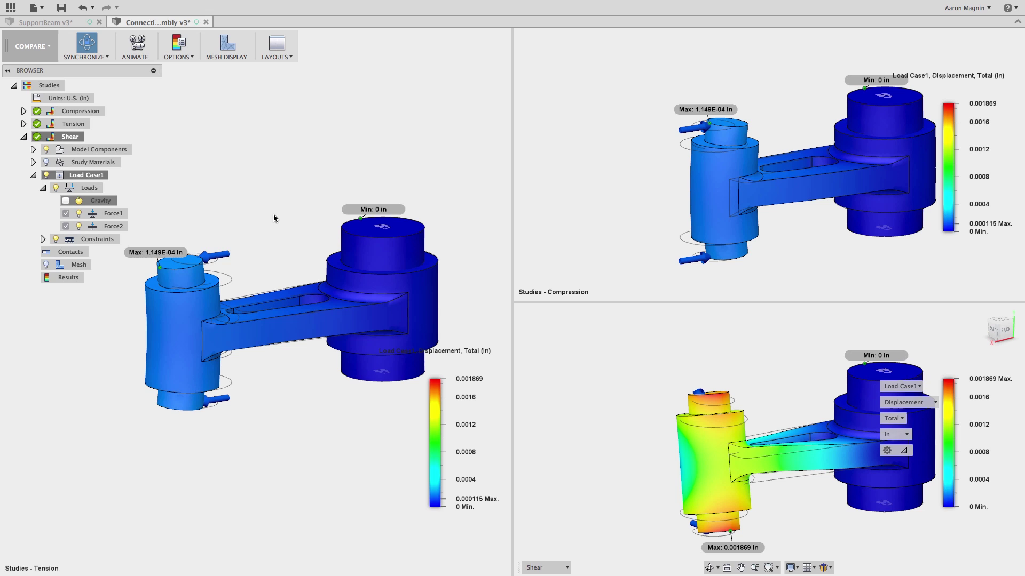
- Show Von Mises stress in all three viewports, check synchronization, and switch to SupportBeam v3
{"action": "left_click", "coordinate": [374, 407]}
{"action": "left_click", "coordinate": [389, 403]}
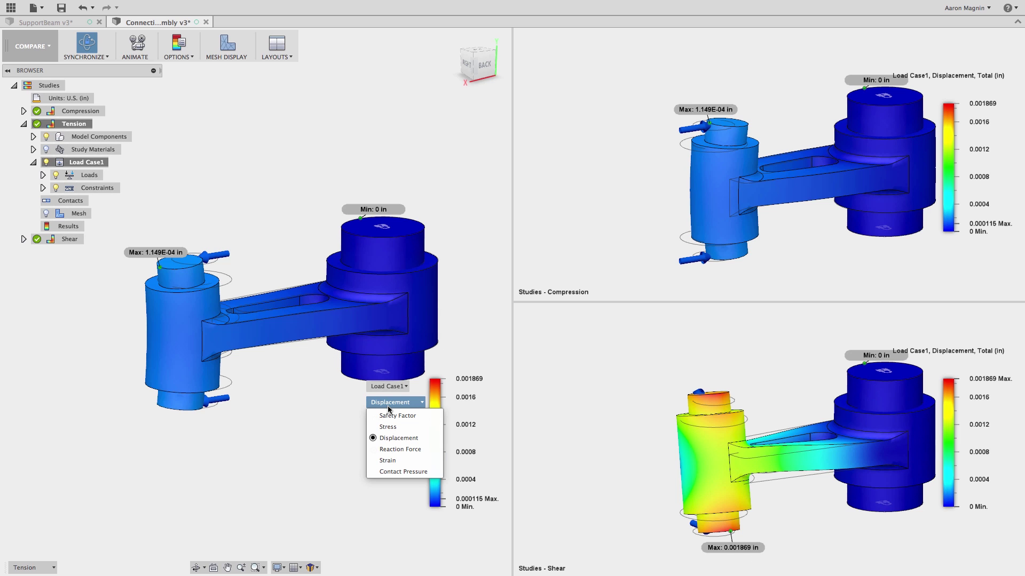
{"action": "left_click", "coordinate": [393, 423]}
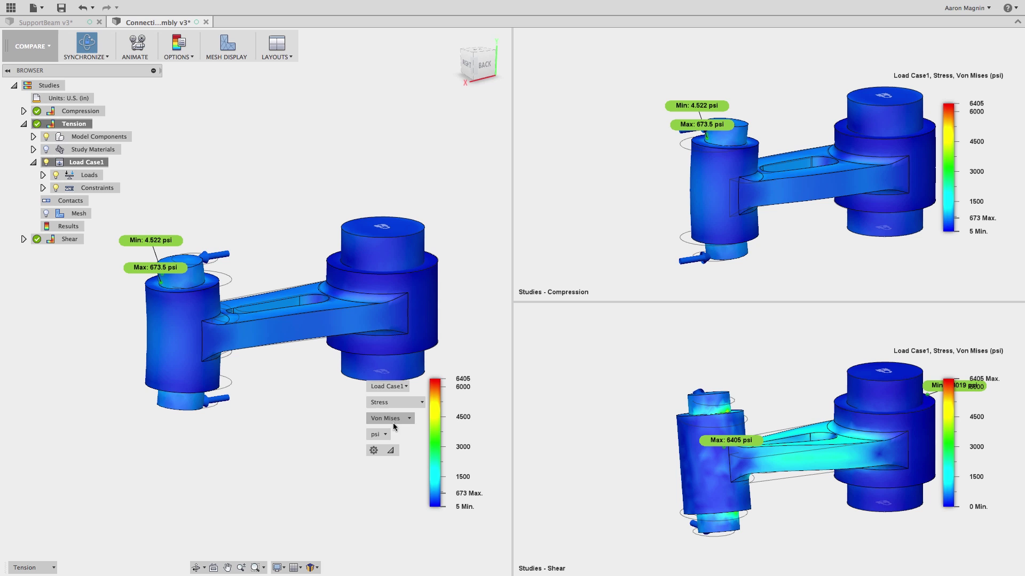
{"action": "left_click", "coordinate": [106, 57]}
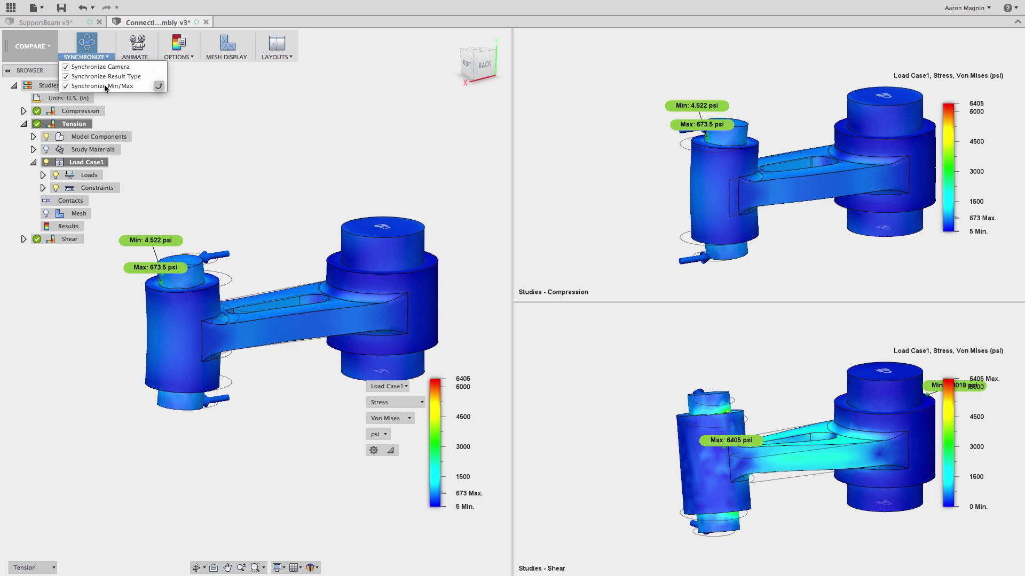
{"action": "left_click", "coordinate": [71, 24]}
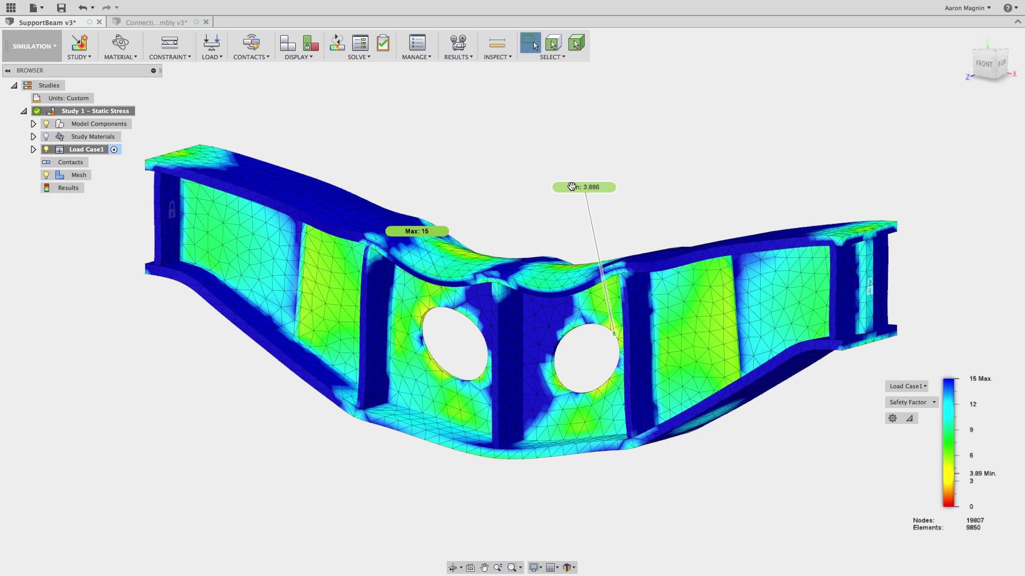
- In the Model workspace, delete the middle stiffener and both circular holes in the web
{"action": "left_click", "coordinate": [53, 53]}
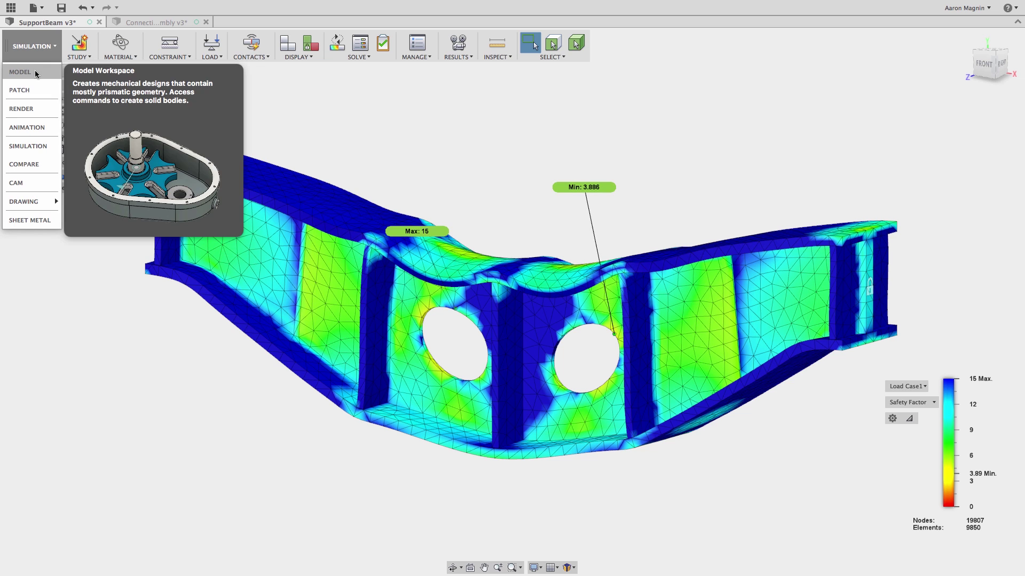
{"action": "left_click", "coordinate": [36, 72]}
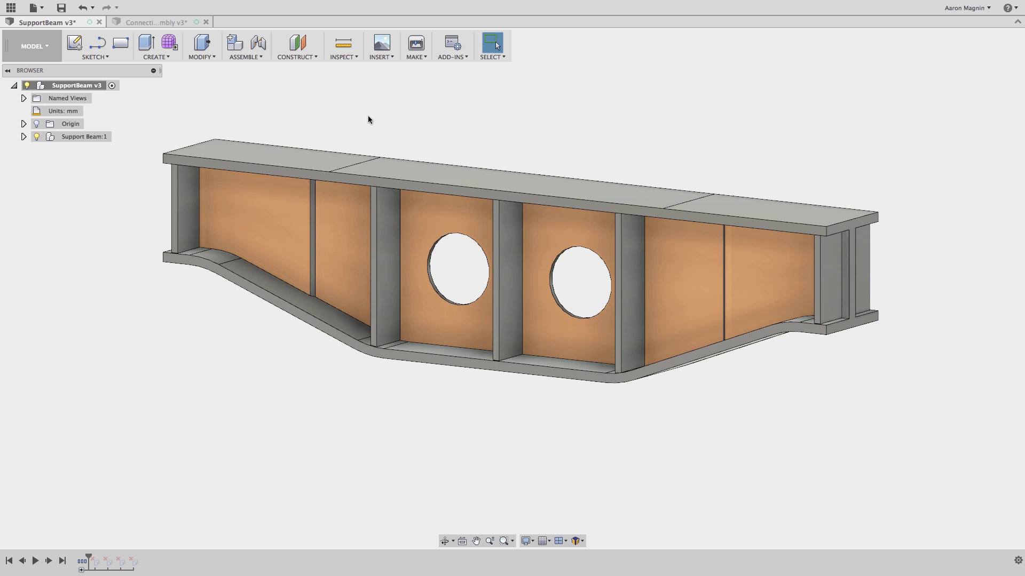
{"action": "middle_click_drag", "start_coordinate": [369, 116], "coordinate": [401, 110], "text": "shift"}
{"action": "left_click_drag", "start_coordinate": [393, 114], "coordinate": [647, 417]}
{"action": "key", "text": "Delete"}
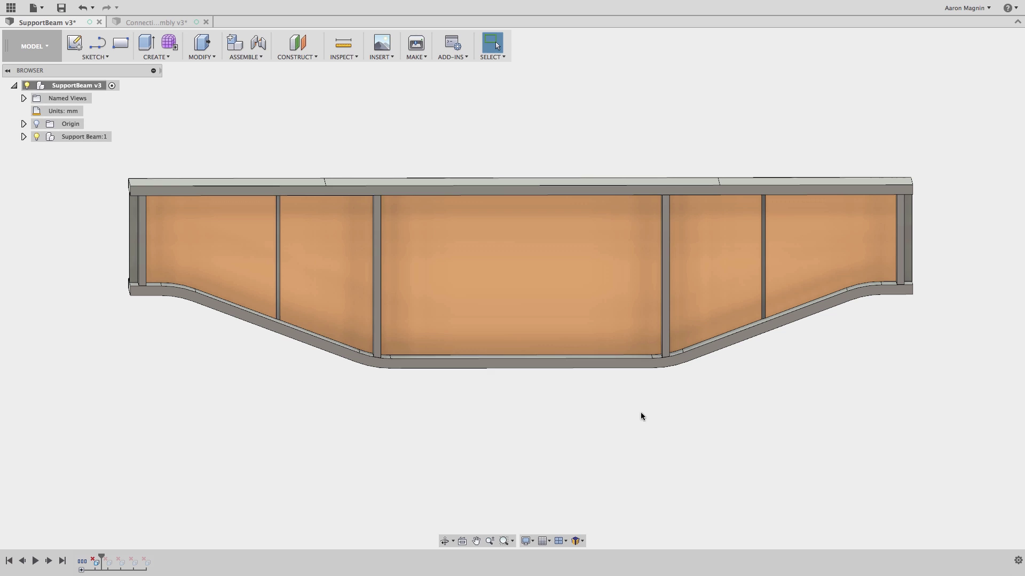
- Clone Study 1 into Study 2 in the Simulation workspace and solve it locally
{"action": "left_click", "coordinate": [50, 47]}
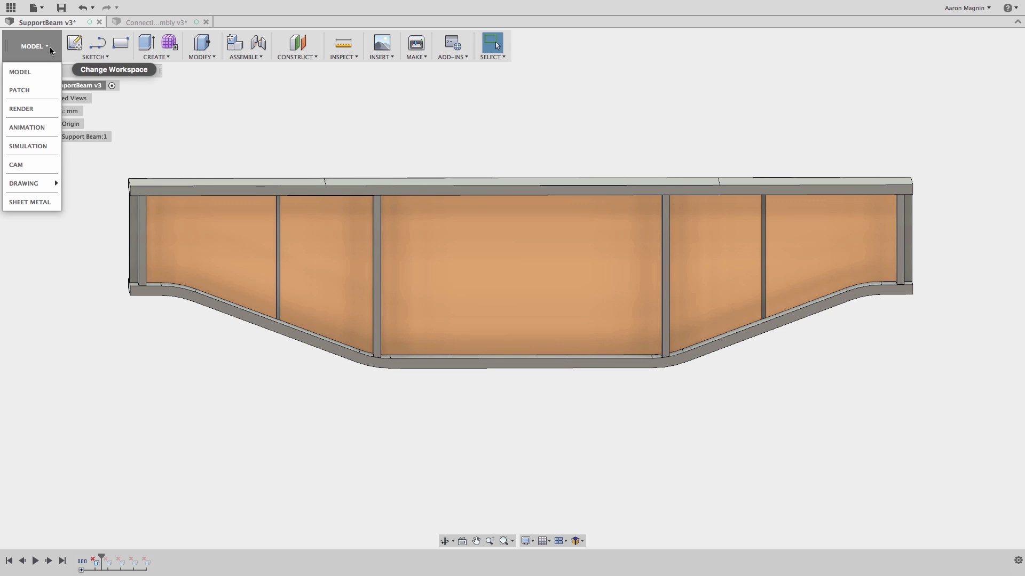
{"action": "left_click", "coordinate": [44, 146]}
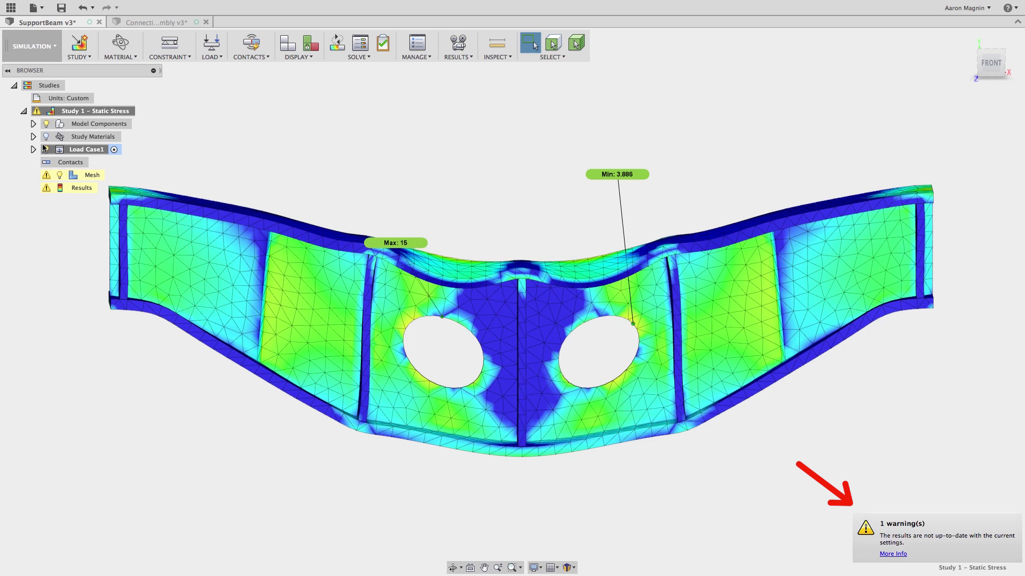
{"action": "right_click", "coordinate": [74, 112]}
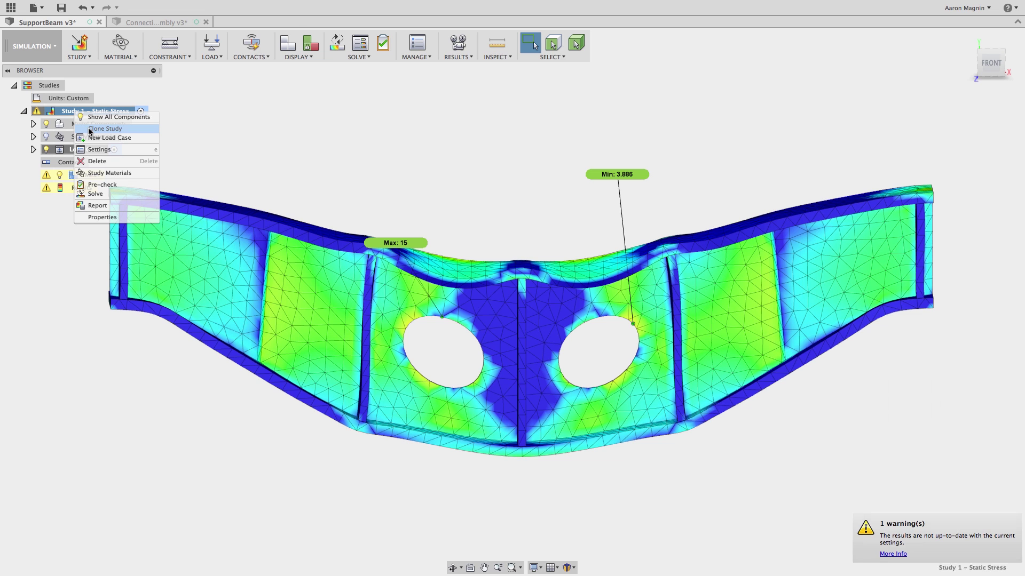
{"action": "left_click", "coordinate": [89, 129]}
{"action": "left_click", "coordinate": [337, 43]}
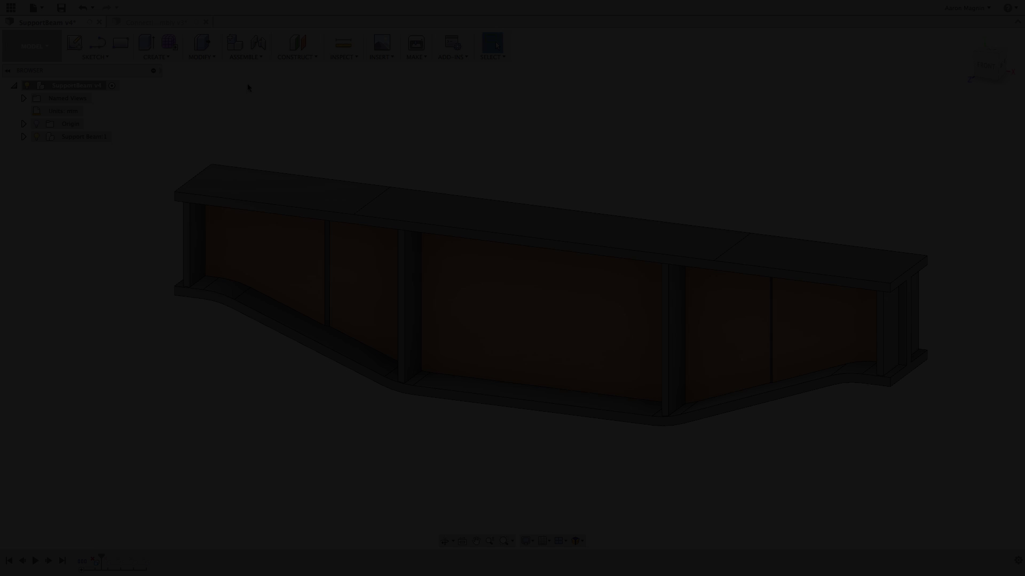
{"action": "left_click", "coordinate": [344, 57]}
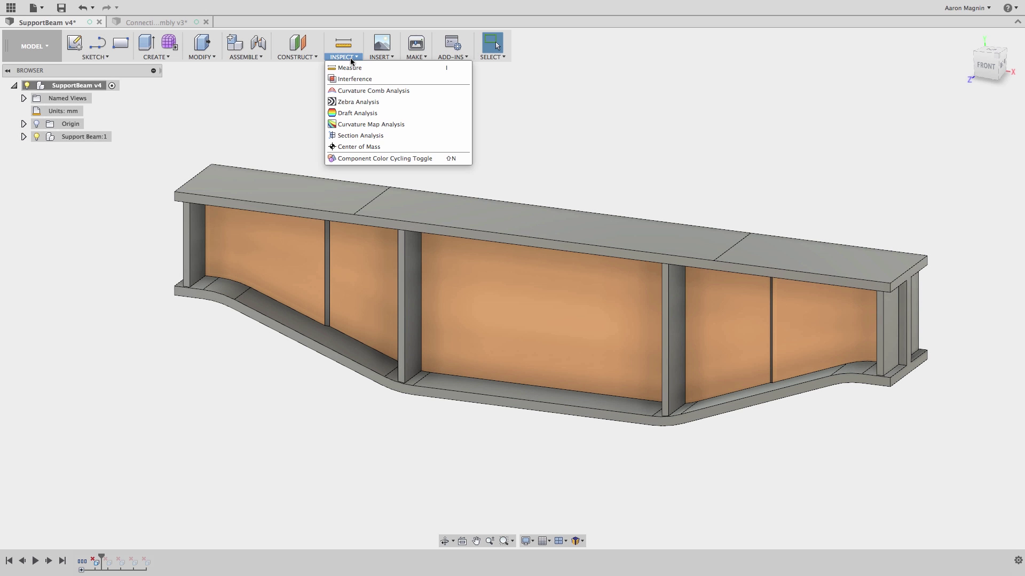
- Section the beam from its top face, then roll the timeline to the end to reapply all features
{"action": "left_click", "coordinate": [358, 136]}
{"action": "left_click", "coordinate": [337, 186]}
{"action": "left_click_drag", "start_coordinate": [332, 176], "coordinate": [322, 208]}
{"action": "scroll", "coordinate": [322, 207], "scroll_direction": "up", "scroll_amount": 5}
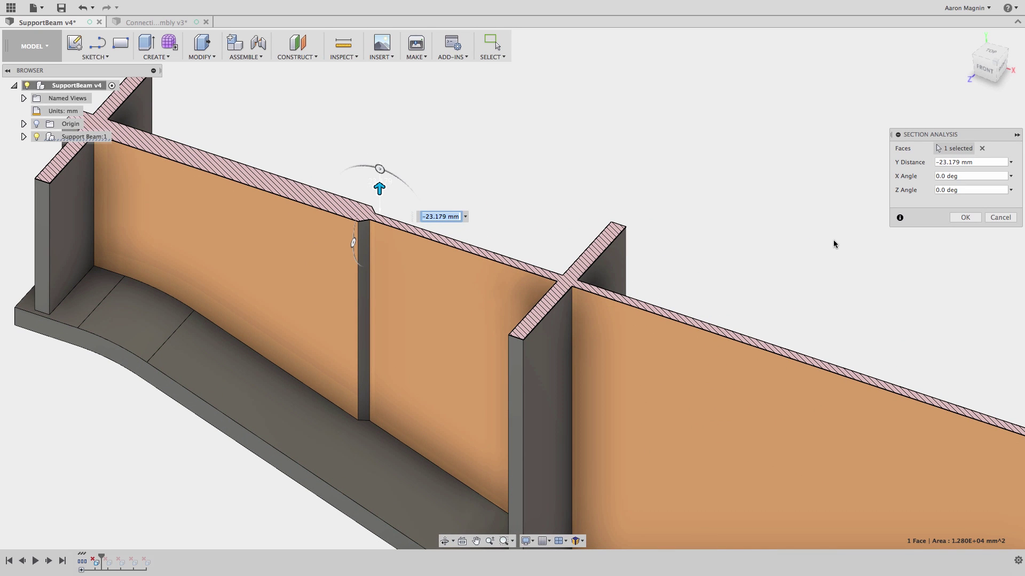
{"action": "left_click", "coordinate": [1001, 217]}
{"action": "left_click", "coordinate": [967, 40]}
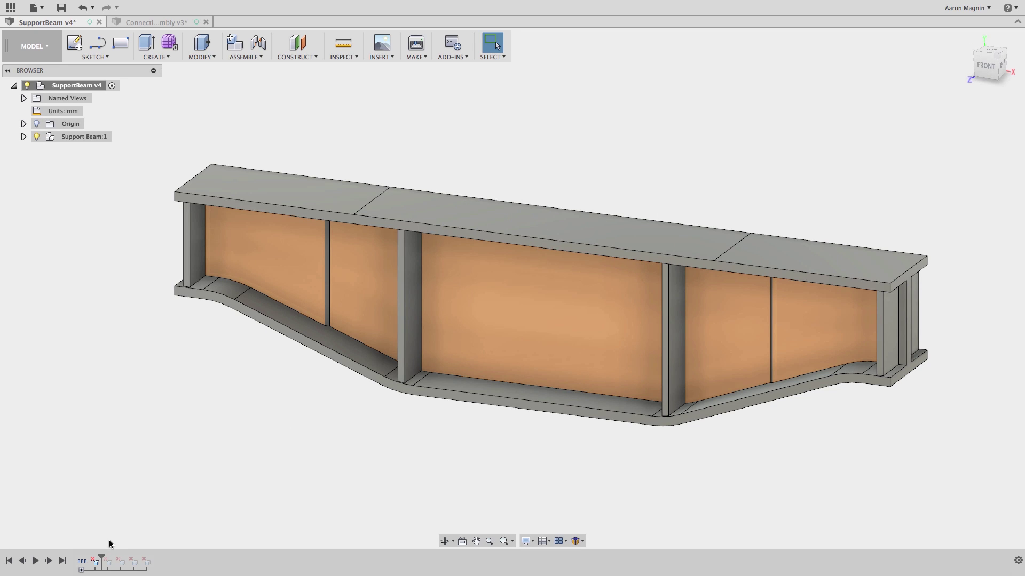
{"action": "left_click_drag", "start_coordinate": [101, 555], "coordinate": [153, 555]}
- Clone Study 2 into Study 3 and solve it, giving a minimum safety factor of 3.09
{"action": "left_click", "coordinate": [38, 45]}
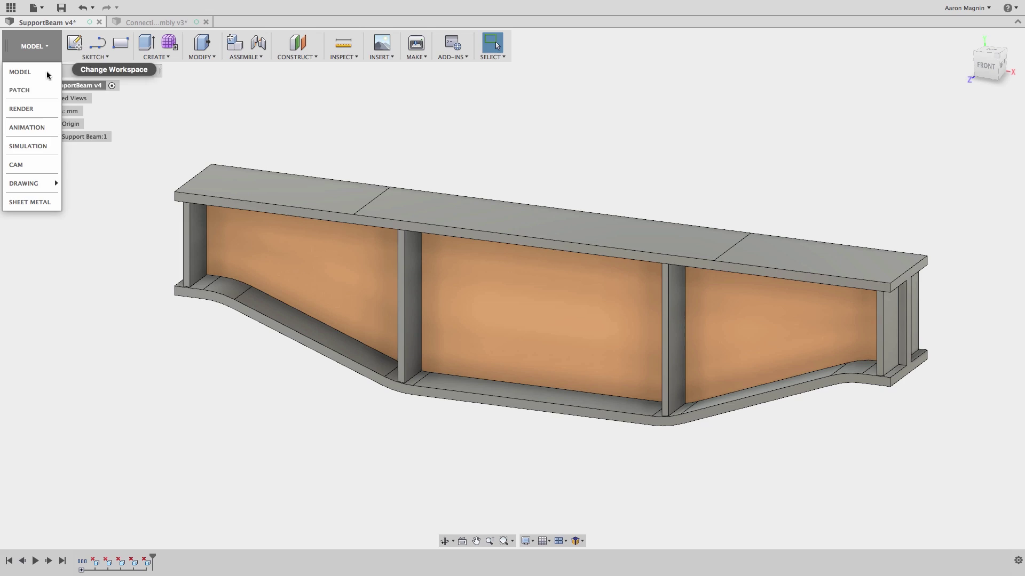
{"action": "left_click", "coordinate": [40, 146]}
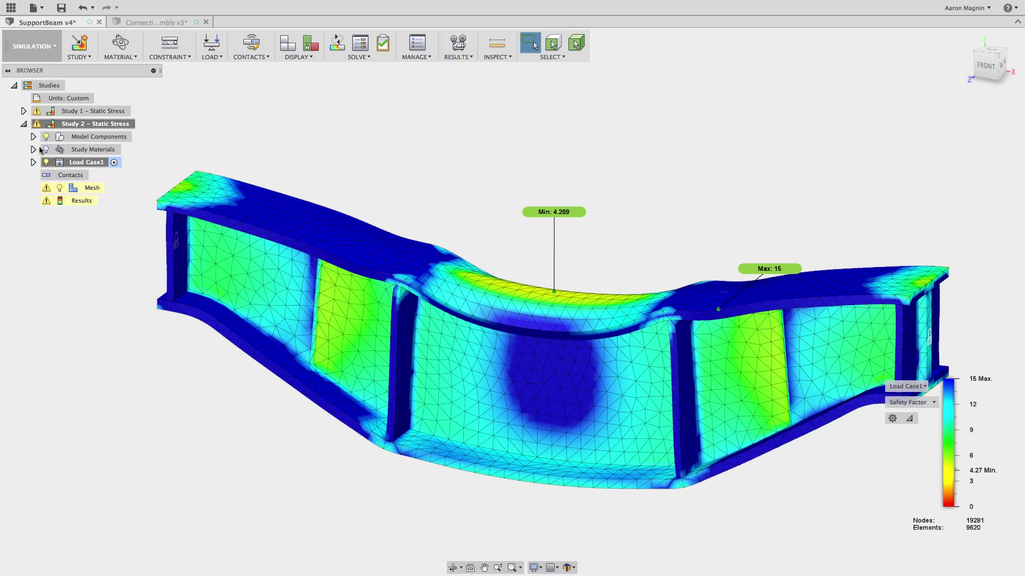
{"action": "right_click", "coordinate": [69, 123]}
{"action": "left_click", "coordinate": [81, 143]}
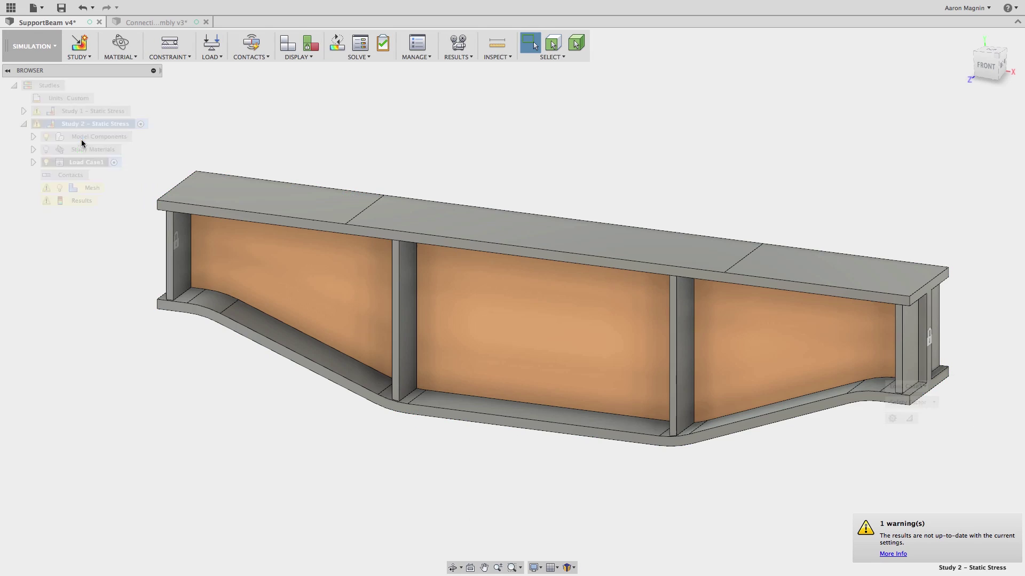
{"action": "left_click", "coordinate": [338, 43]}
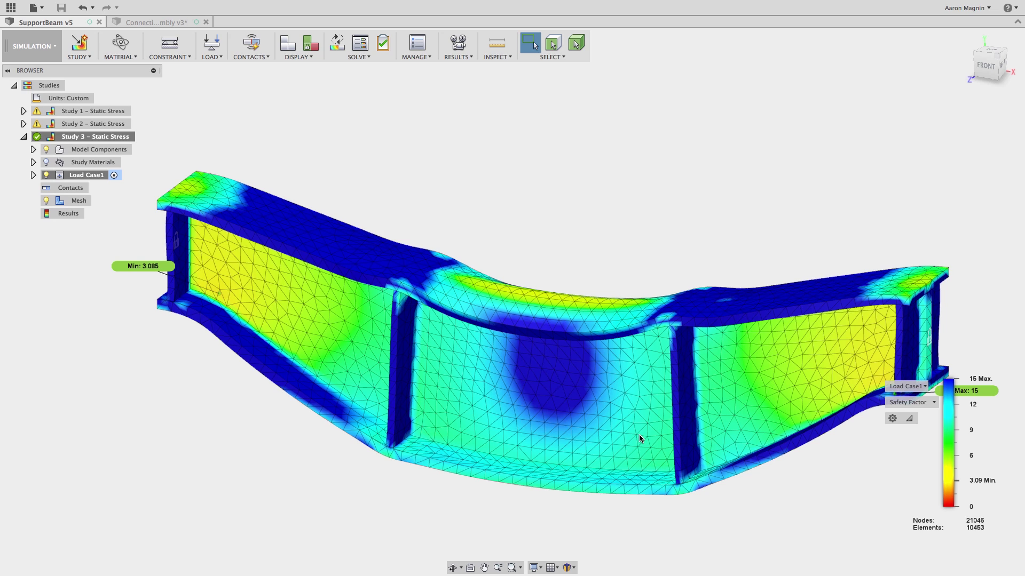
{"action": "left_click", "coordinate": [33, 47]}
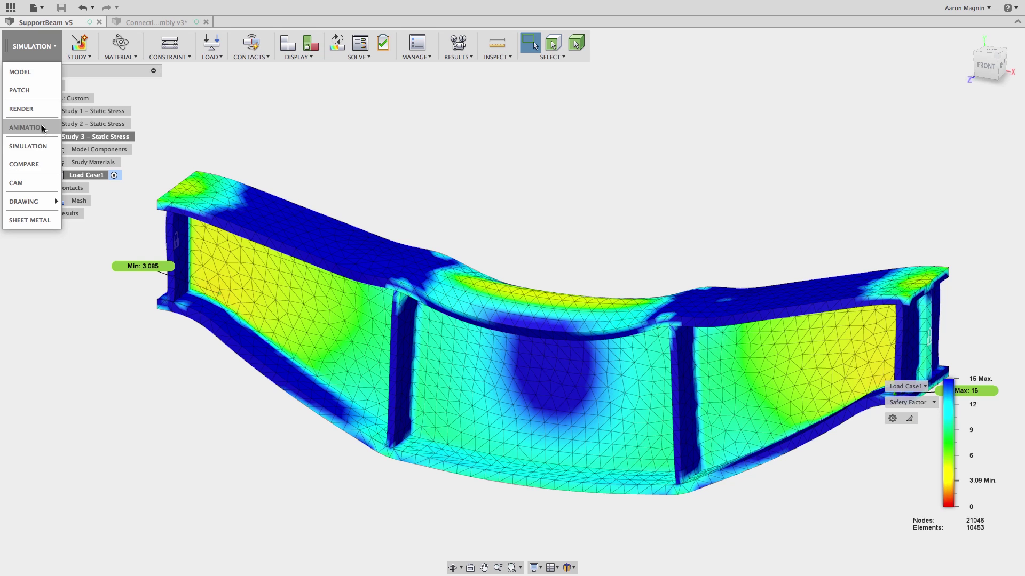
- Compare Studies 1–3 side by side, switching all three views from stress to total displacement
{"action": "left_click", "coordinate": [24, 165]}
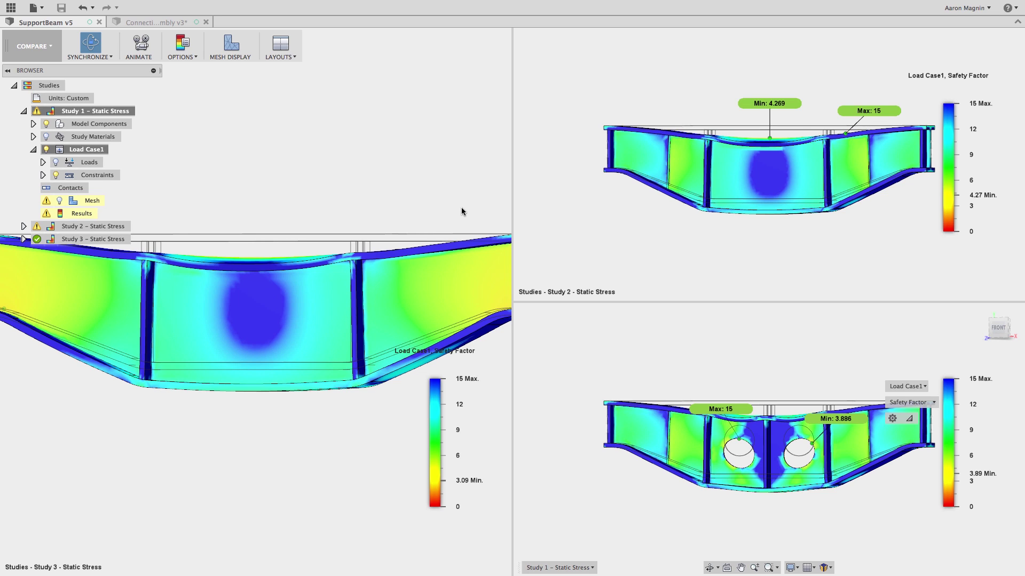
{"action": "left_click", "coordinate": [462, 211]}
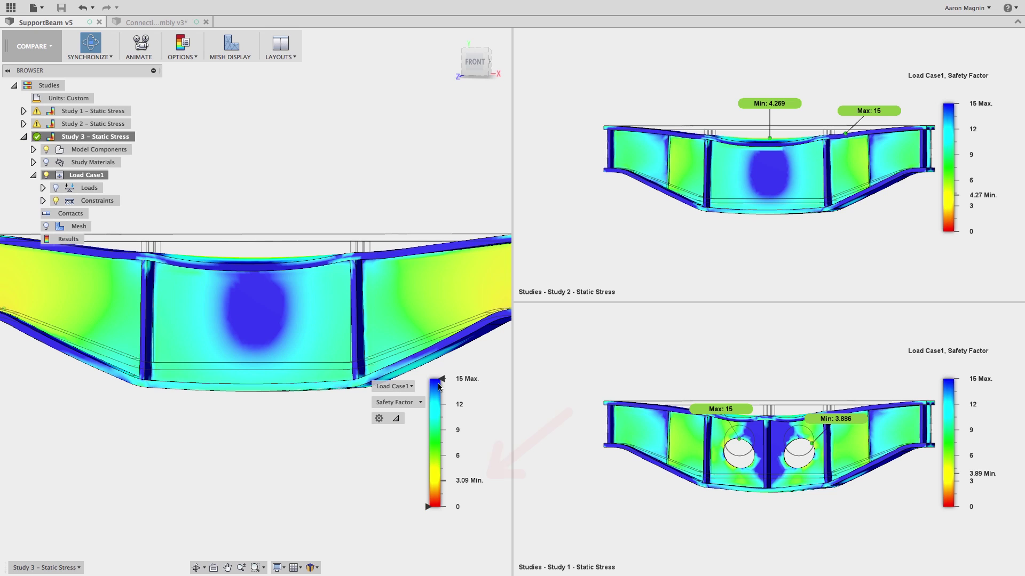
{"action": "left_click", "coordinate": [418, 404]}
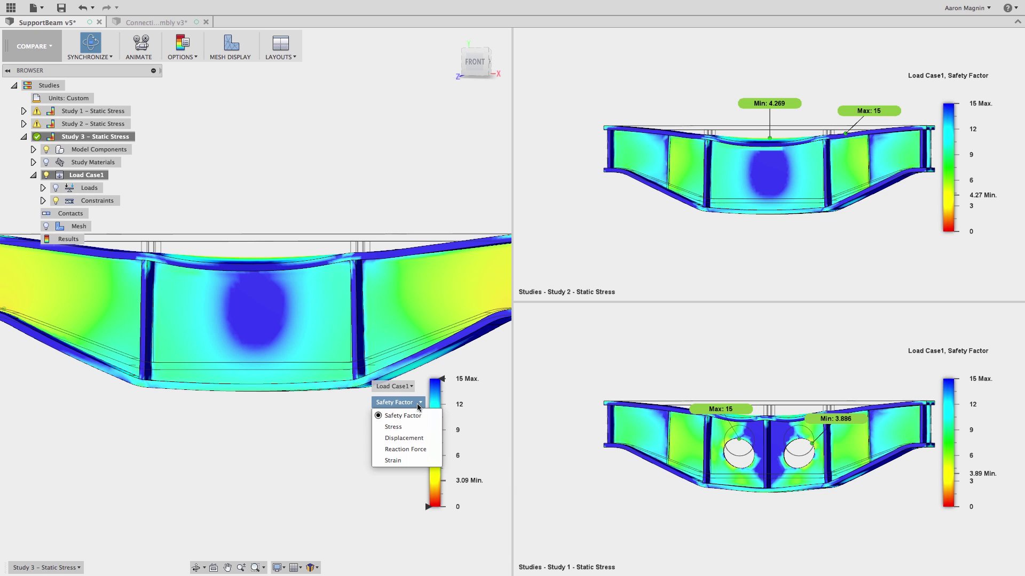
{"action": "left_click", "coordinate": [411, 427]}
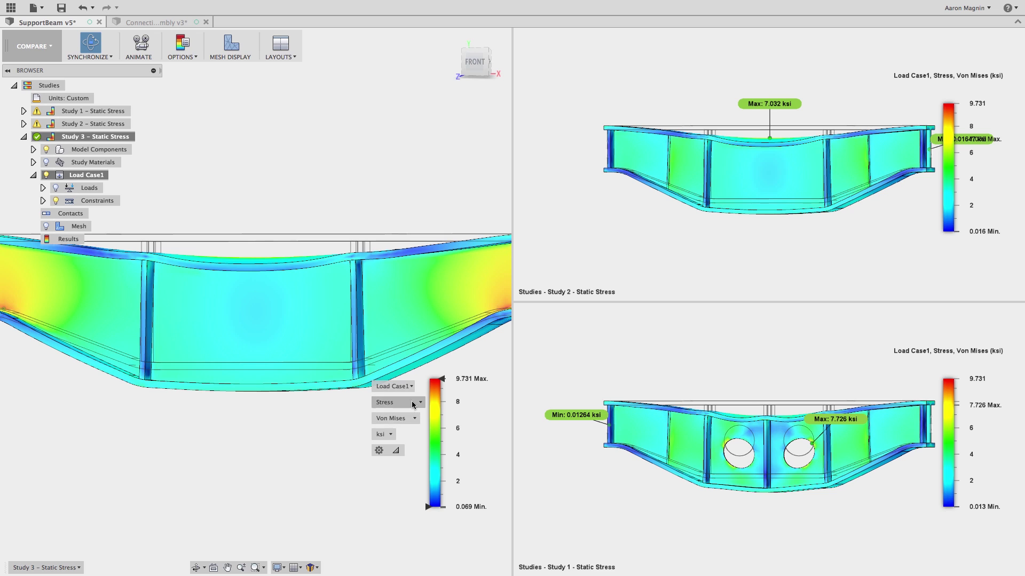
{"action": "left_click", "coordinate": [411, 403]}
{"action": "left_click", "coordinate": [405, 438]}
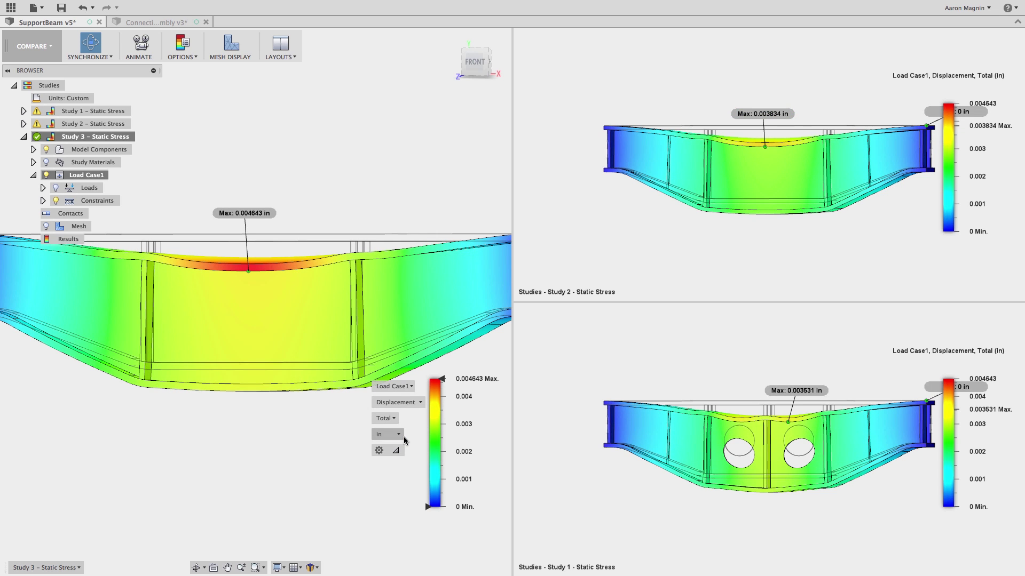
- Orbit and zoom the synchronized beams to an angled close-up view
{"action": "middle_click_drag", "start_coordinate": [300, 315], "coordinate": [260, 324], "text": "shift"}
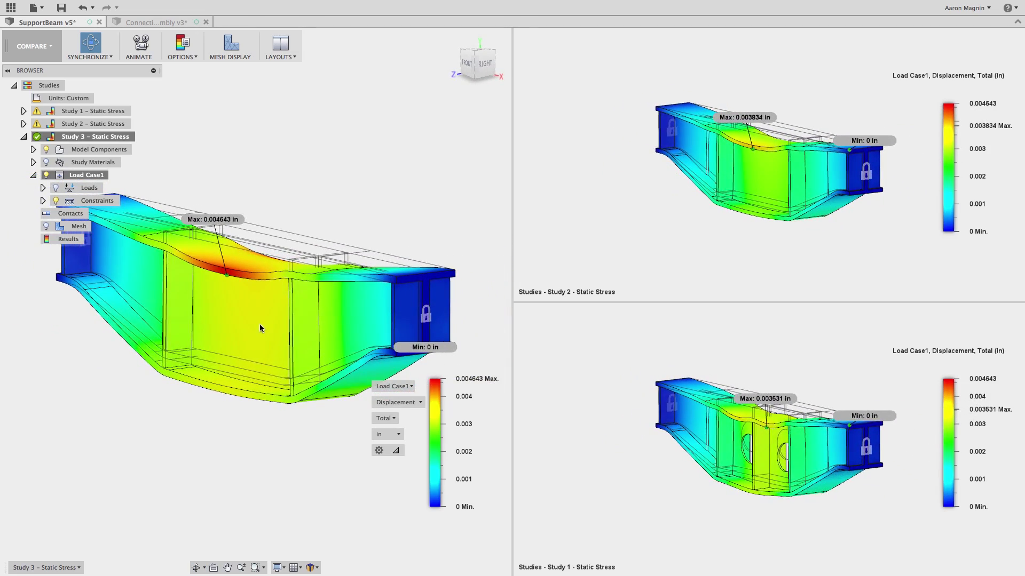
{"action": "scroll", "coordinate": [233, 283], "scroll_direction": "up", "scroll_amount": 3}
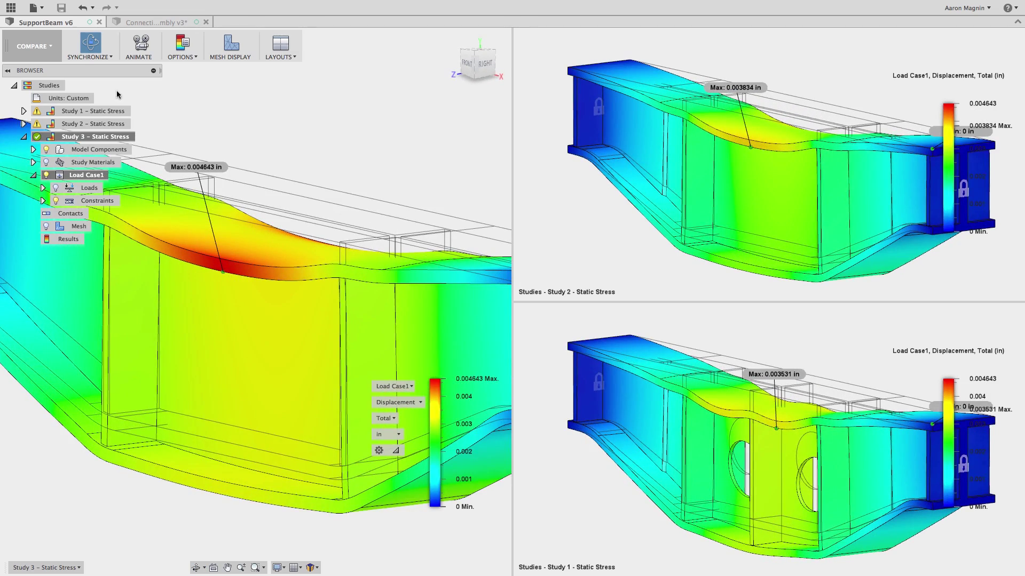
{"action": "left_click", "coordinate": [36, 8]}
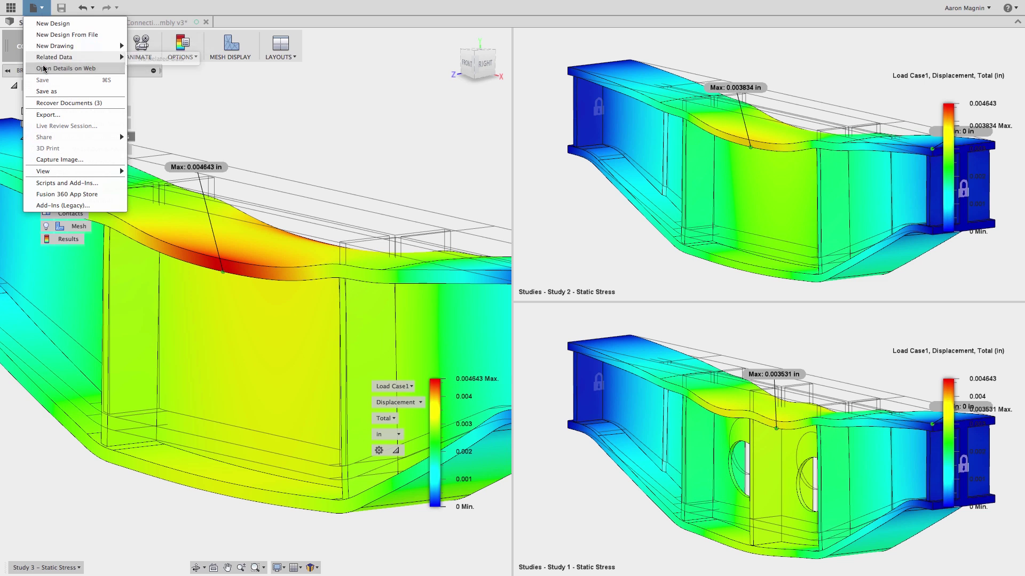
- Open SupportBeam v6's details page in the A360 web viewer and show its simulations list
{"action": "left_click", "coordinate": [59, 68]}
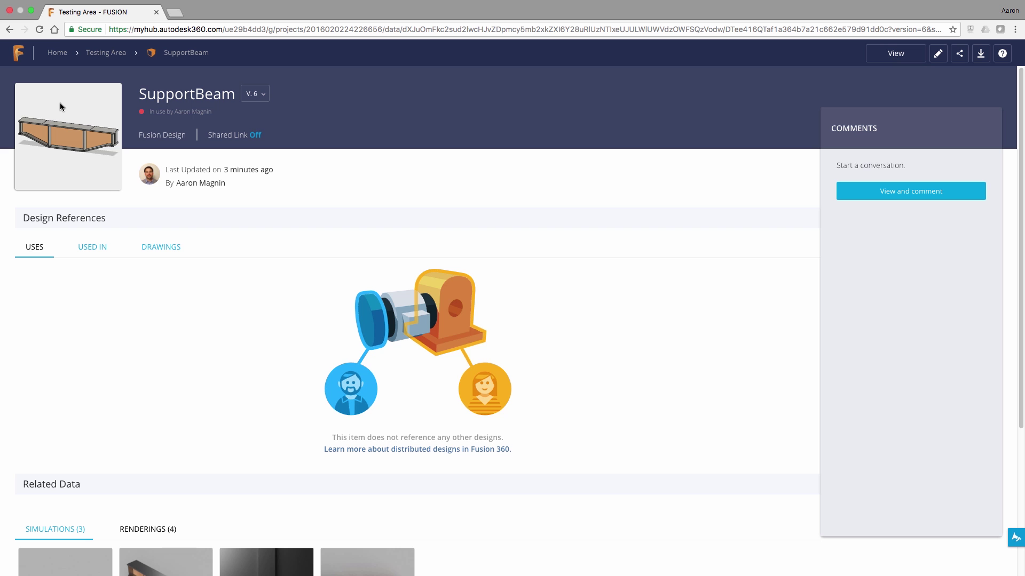
{"action": "left_click", "coordinate": [254, 95]}
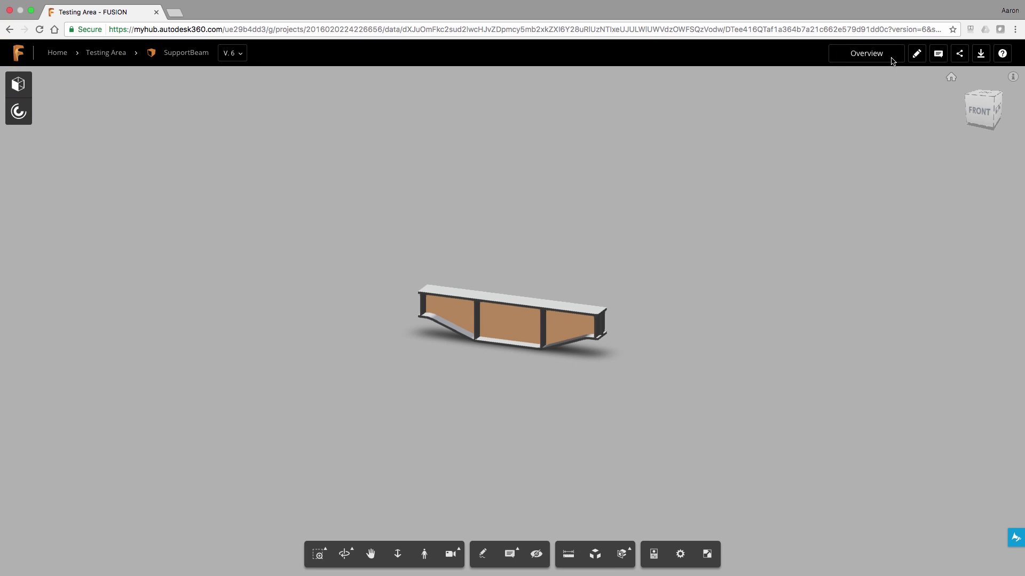
{"action": "left_click", "coordinate": [19, 114]}
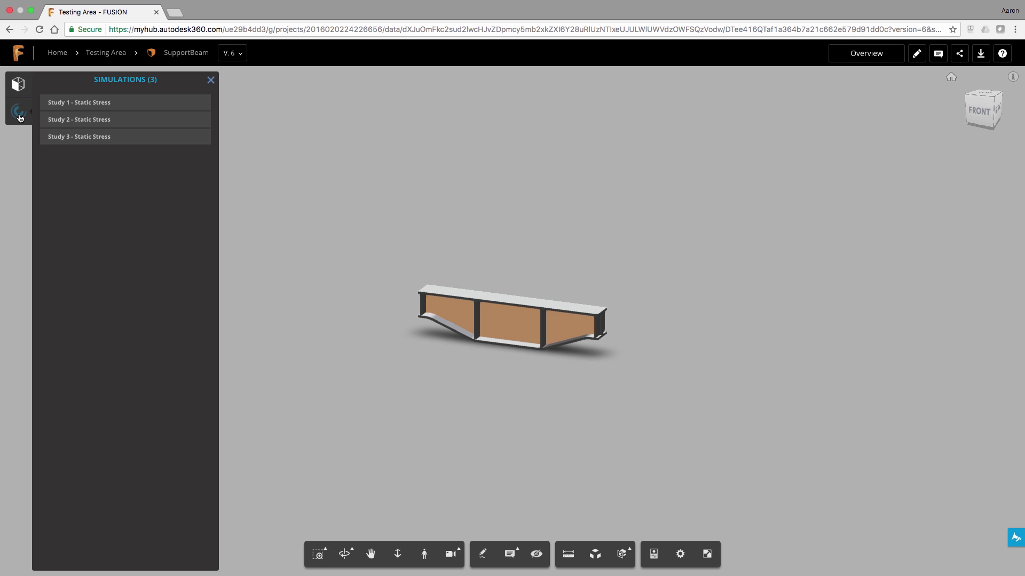
- Load Study 1, 2 and 3 results, ending on Study 3's safety factor close up from the front-right
{"action": "left_click", "coordinate": [85, 106]}
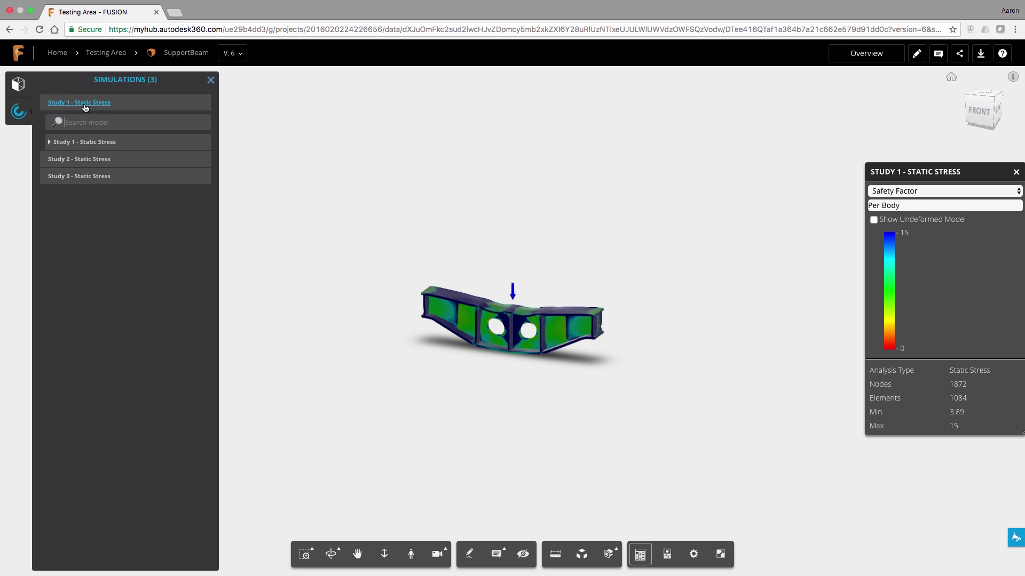
{"action": "left_click", "coordinate": [79, 161]}
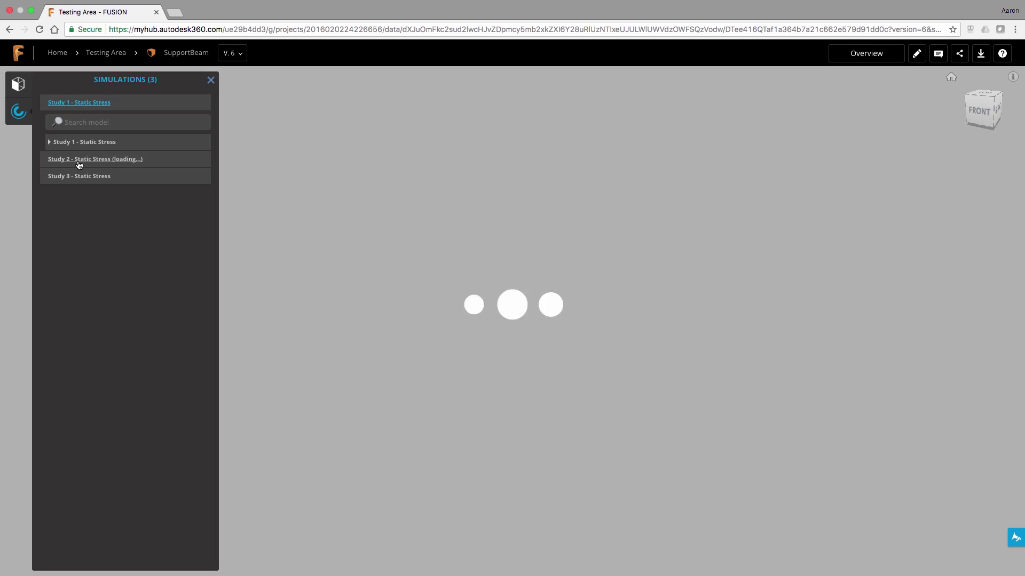
{"action": "left_click", "coordinate": [79, 178]}
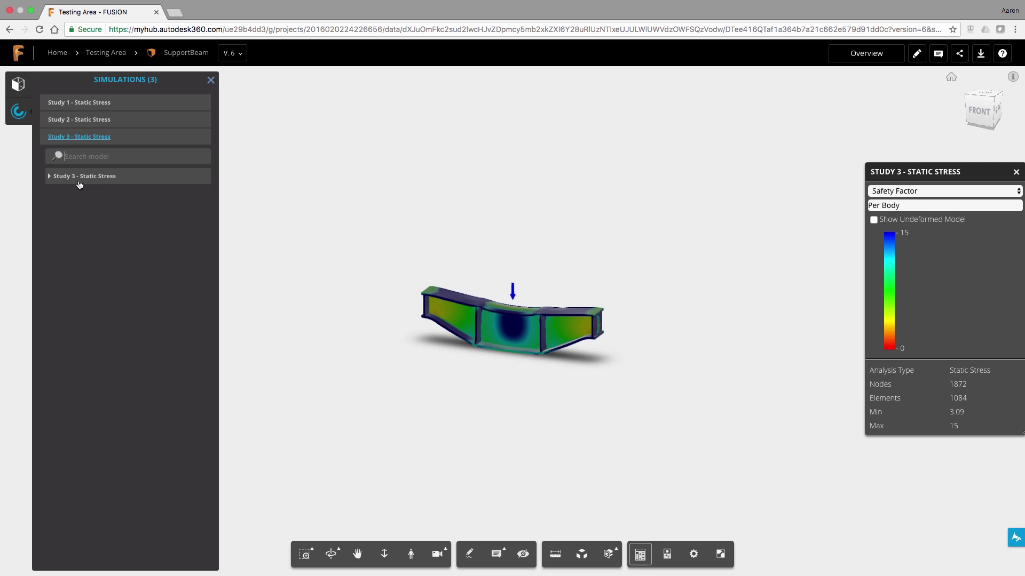
{"action": "scroll", "coordinate": [519, 334], "scroll_direction": "up", "scroll_amount": 5}
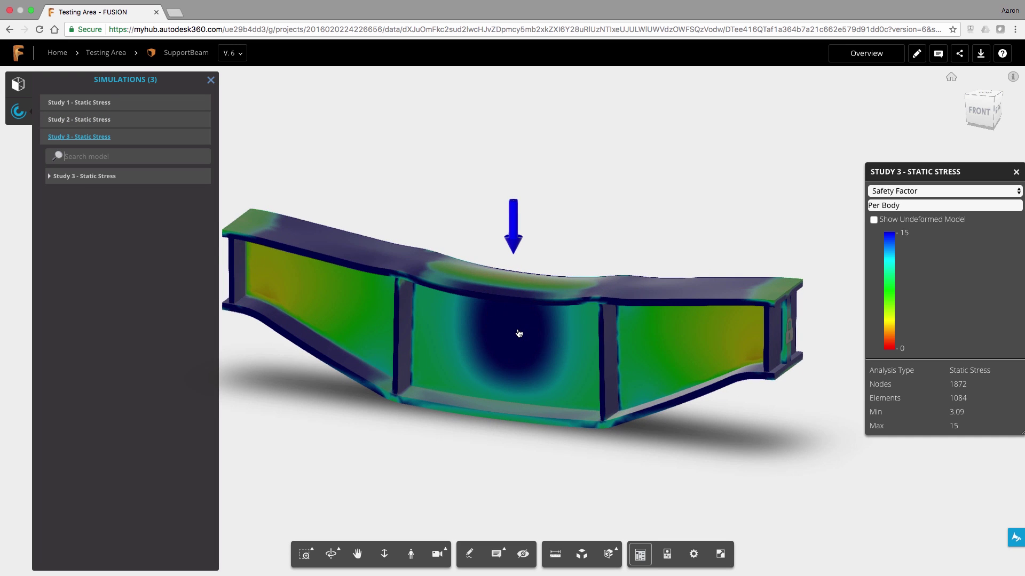
{"action": "left_click_drag", "start_coordinate": [519, 336], "coordinate": [389, 303]}
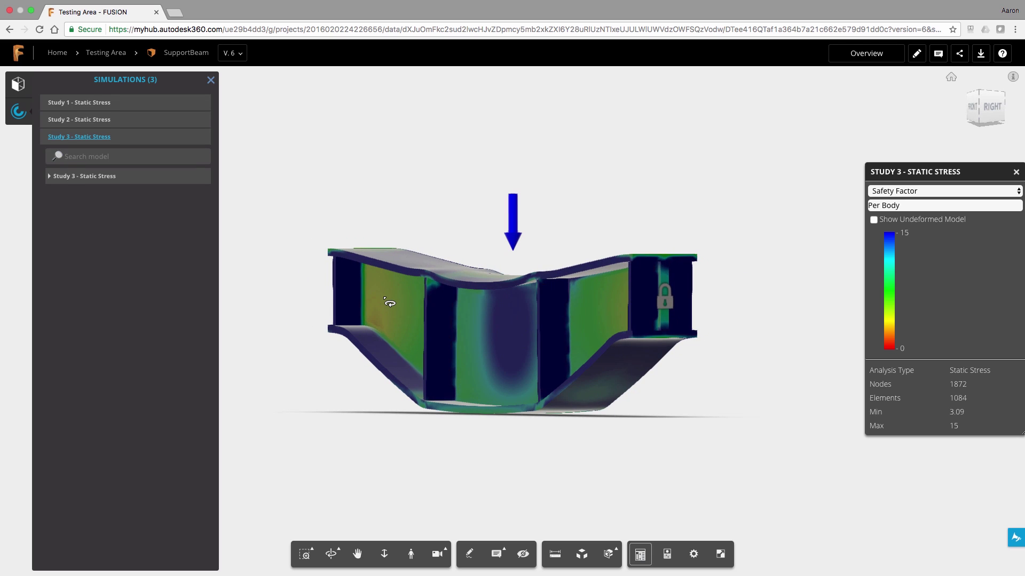